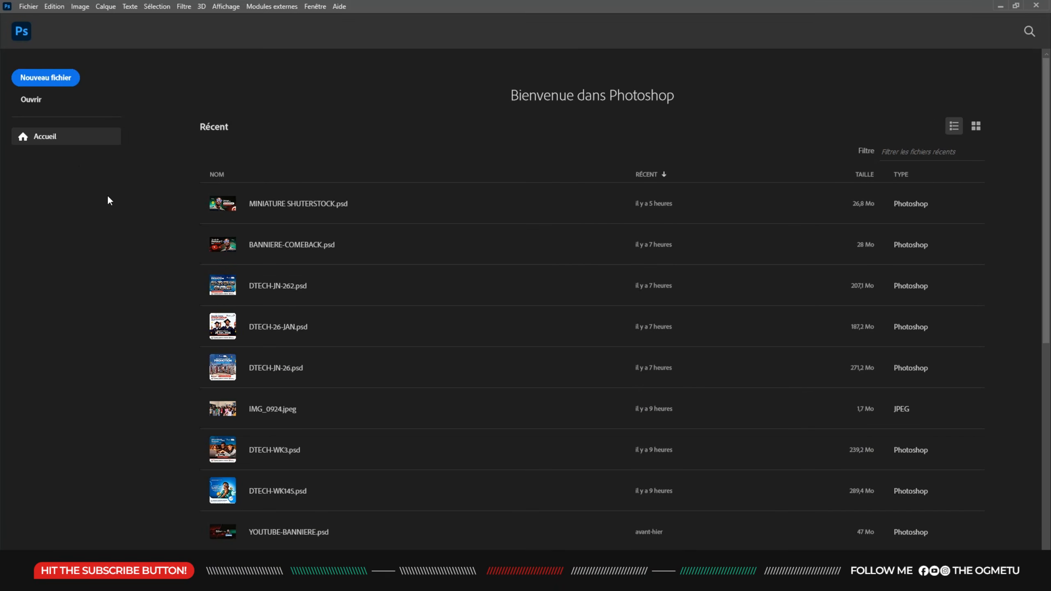
Create a new document named 3D, 1500 by 1500 pixels, with RGB colour and a white background.
click(71, 81)
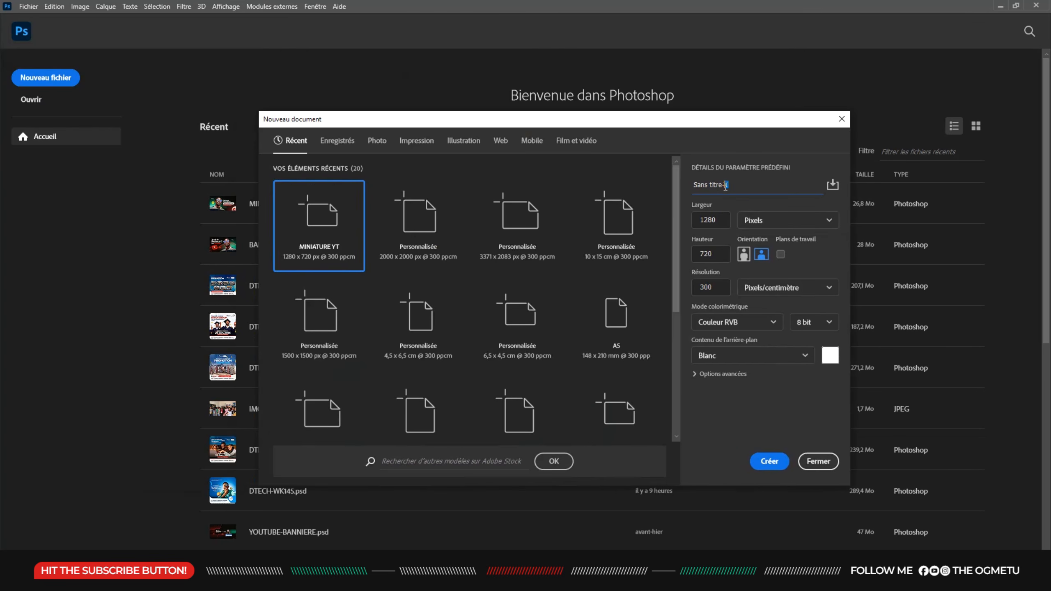
text(3D)
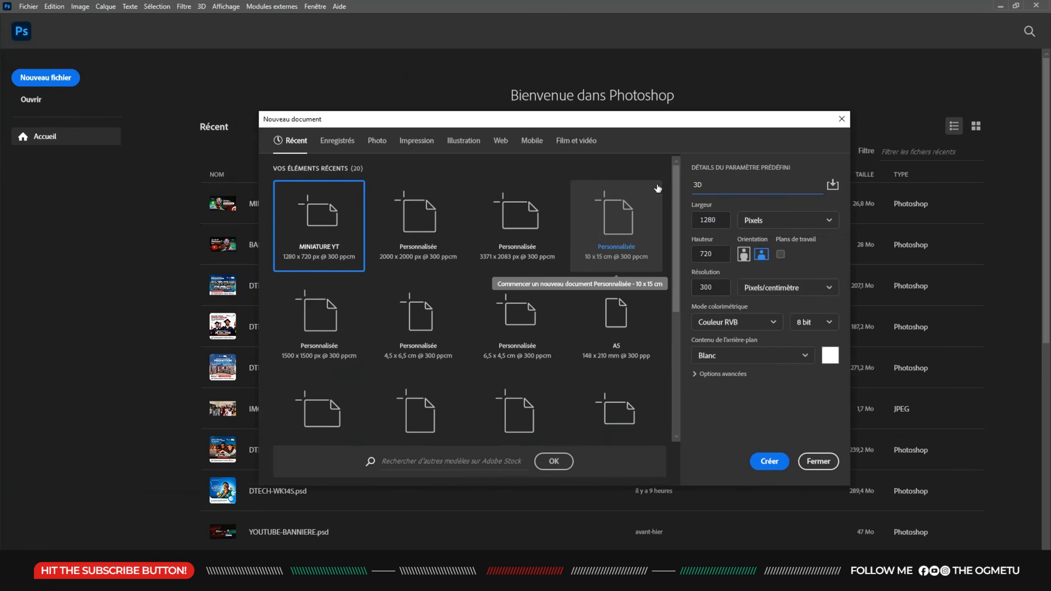
click(772, 226)
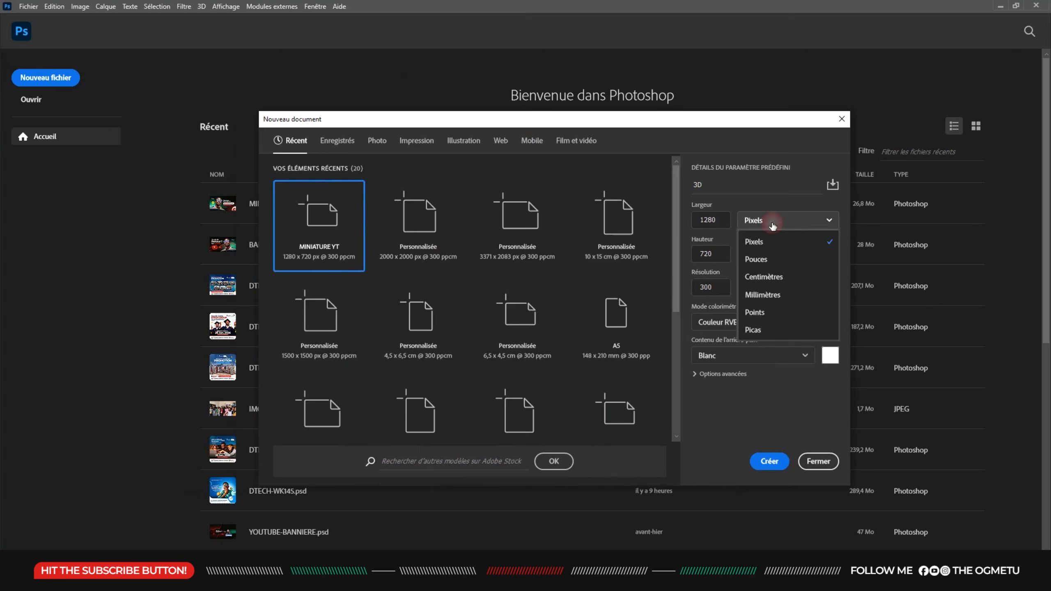
click(758, 248)
drag(720, 219, 688, 223)
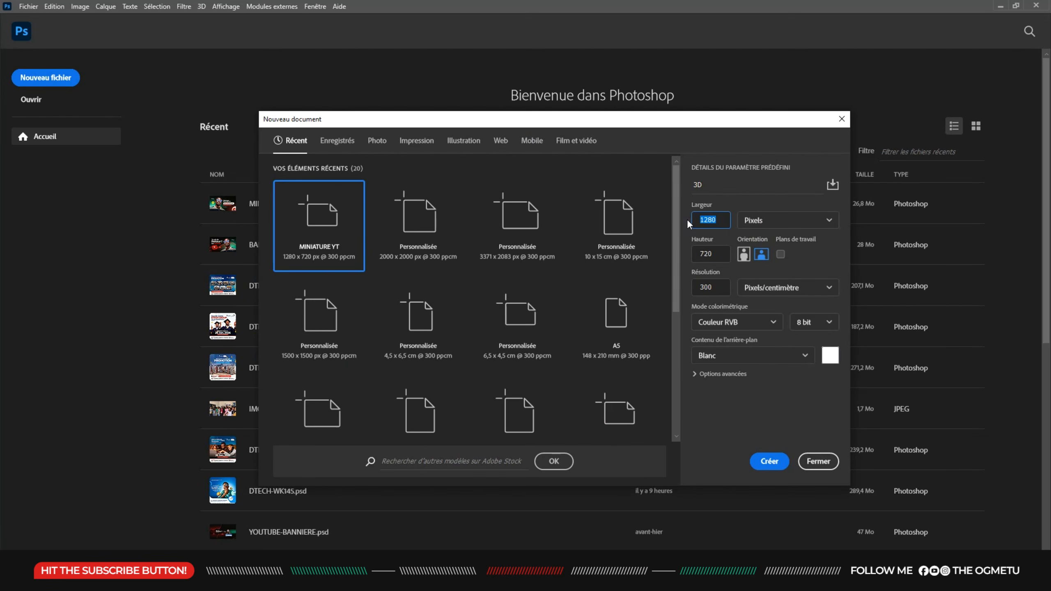
text(15)
key(Tab)
text(1500)
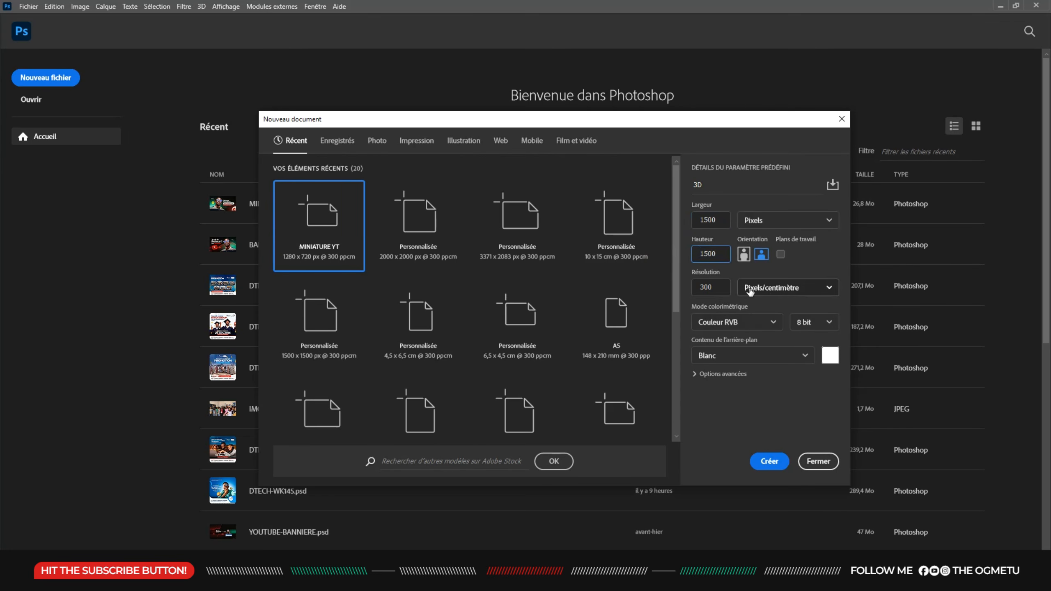
key(Tab)
text(2)
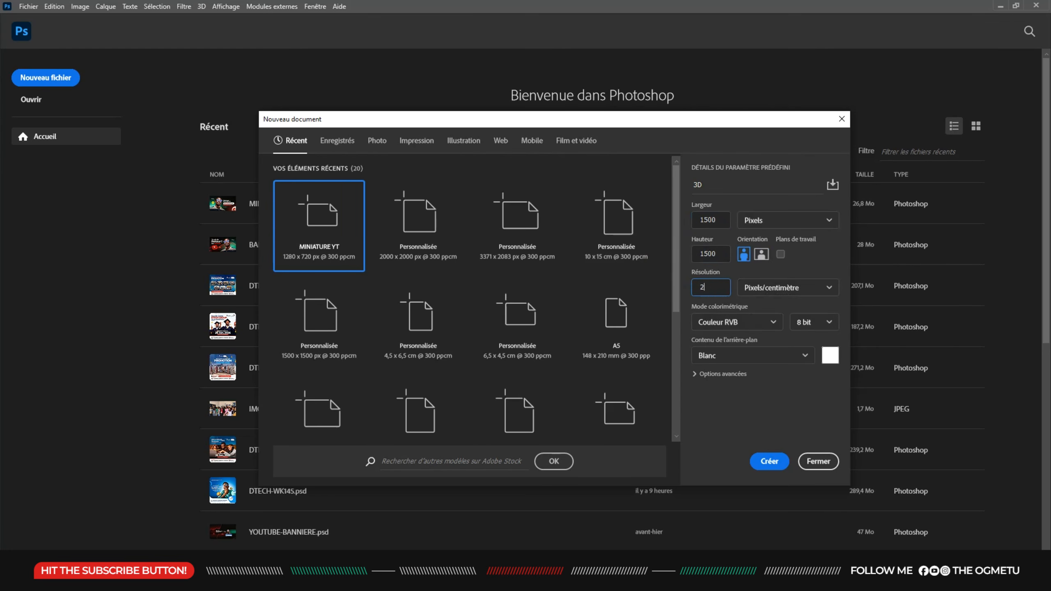
click(770, 462)
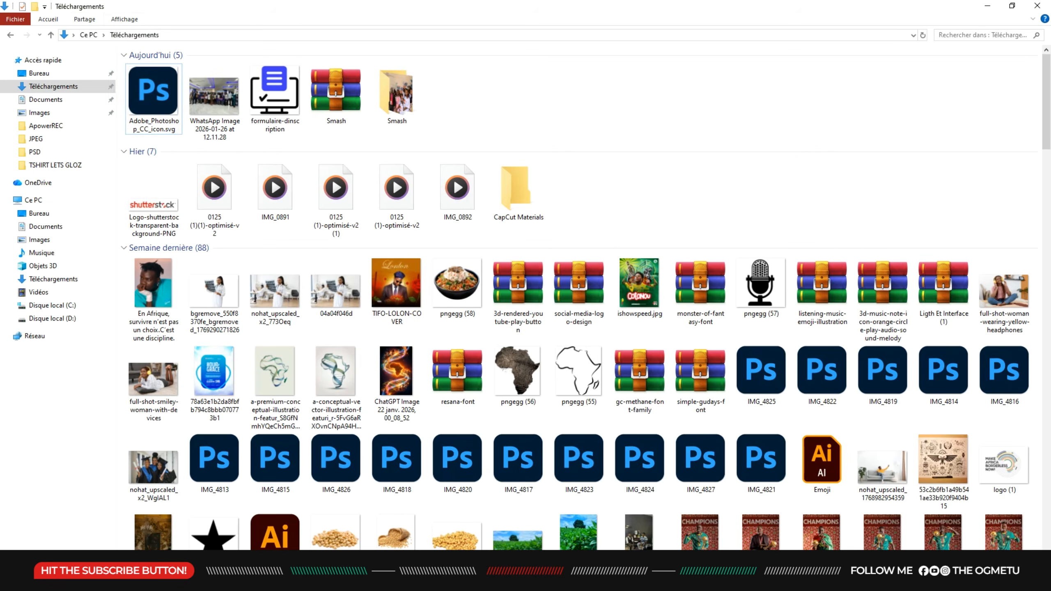
Place the downloaded Adobe_Photoshop_CC_icon.svg image on the canvas and scale it down around its centre to roughly 60% of the canvas width.
click(151, 86)
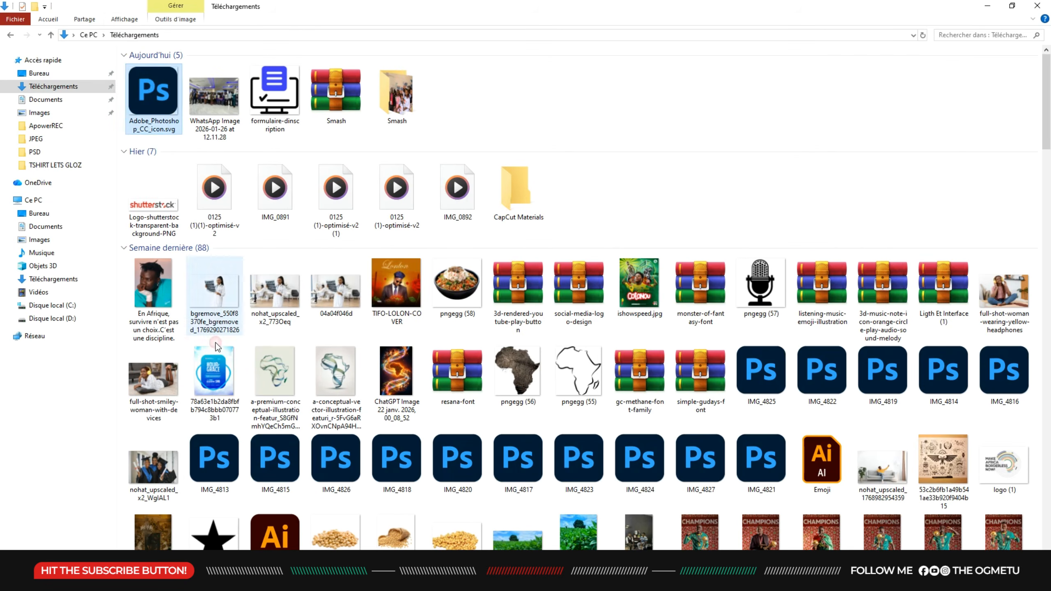
drag(159, 104, 451, 297)
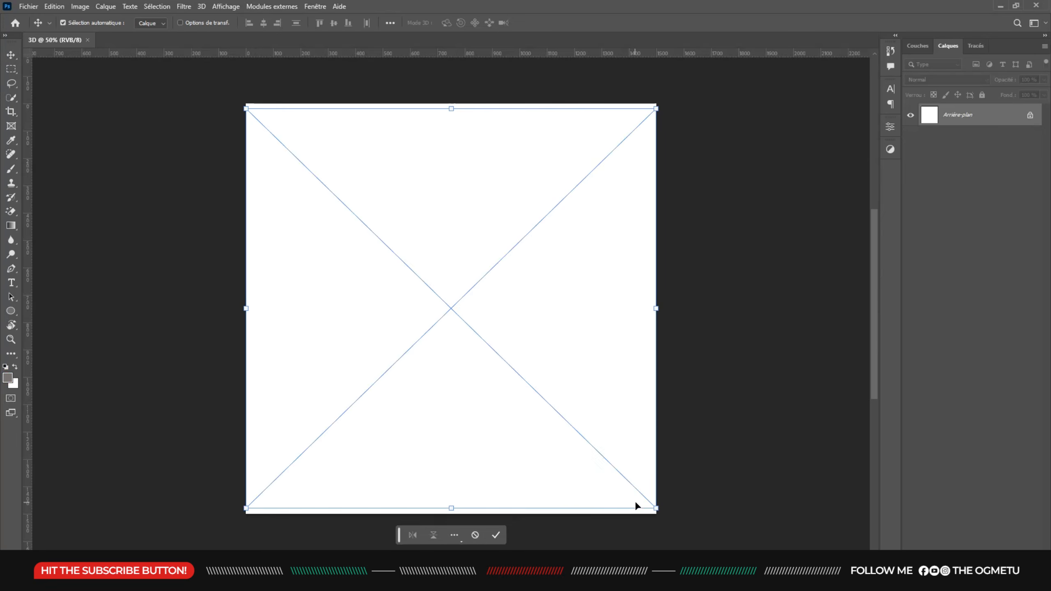
drag(655, 508, 595, 416)
click(636, 22)
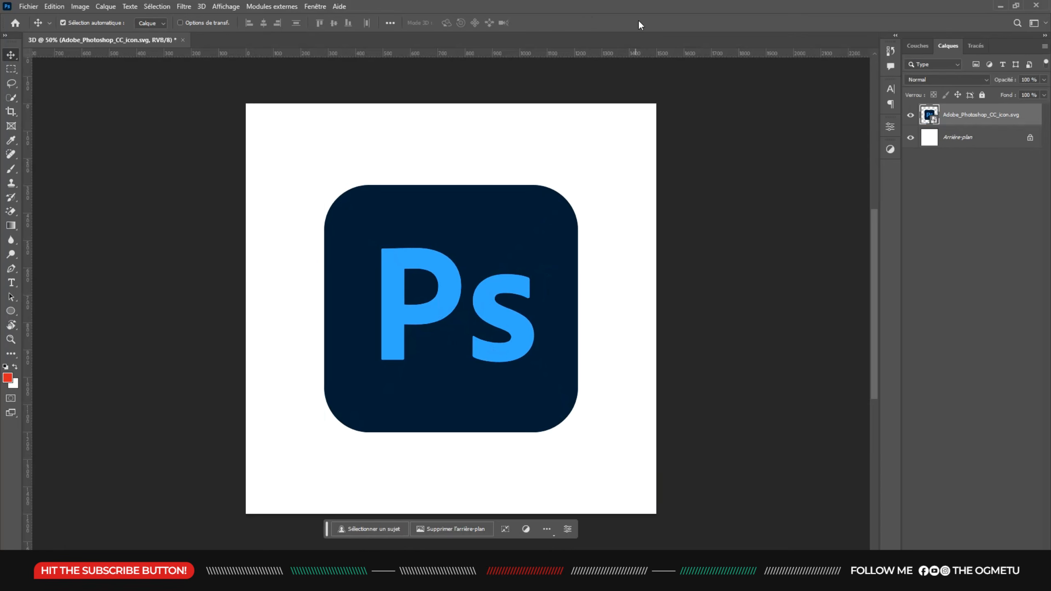
Create a new 3D extrusion from the icon layer and switch to the 3D workspace.
click(205, 8)
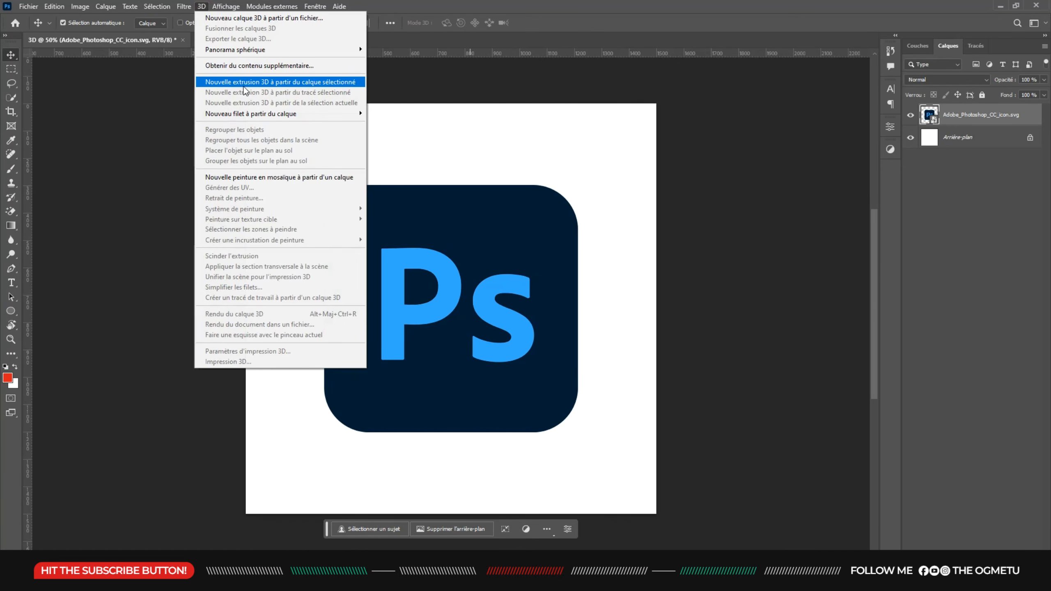
click(310, 84)
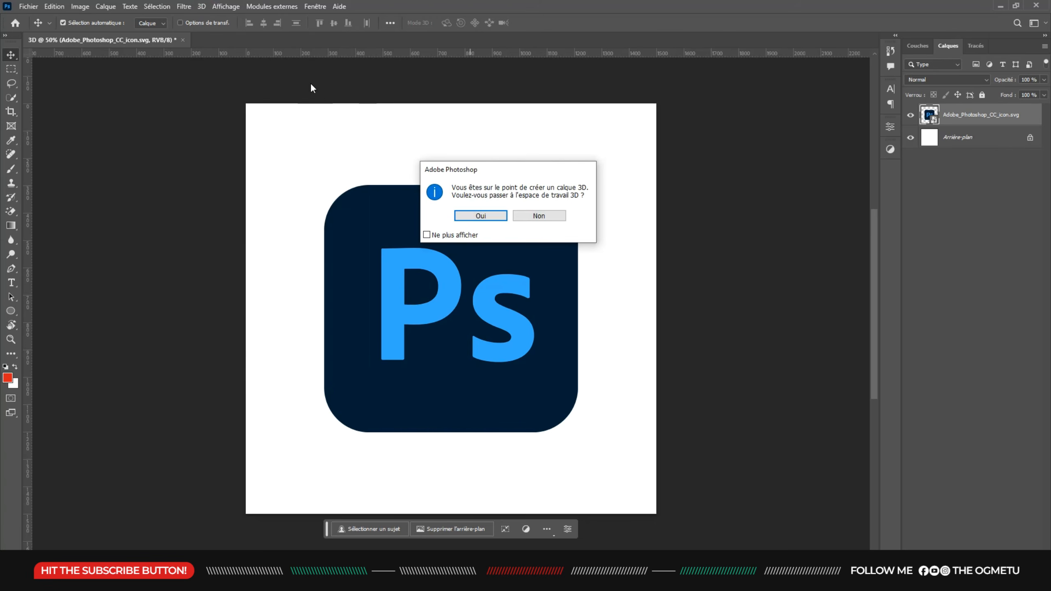
click(489, 214)
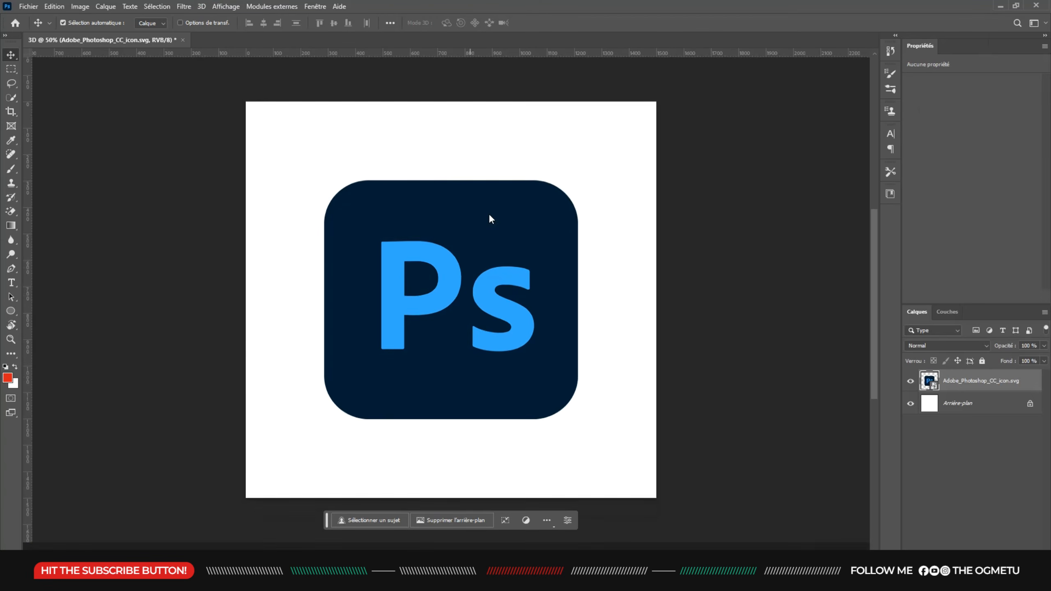
click(517, 233)
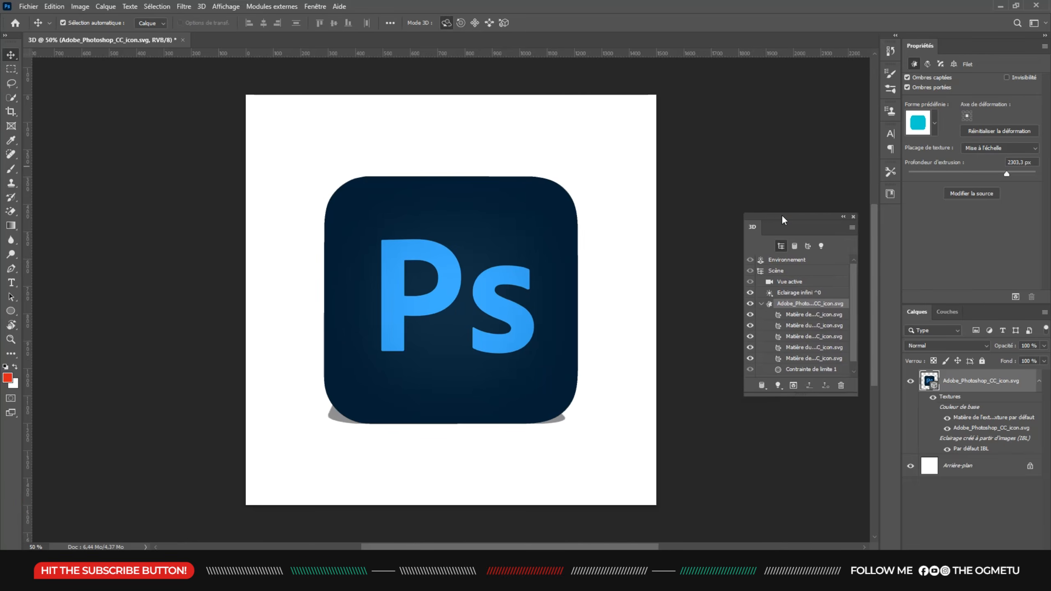
drag(782, 218, 803, 213)
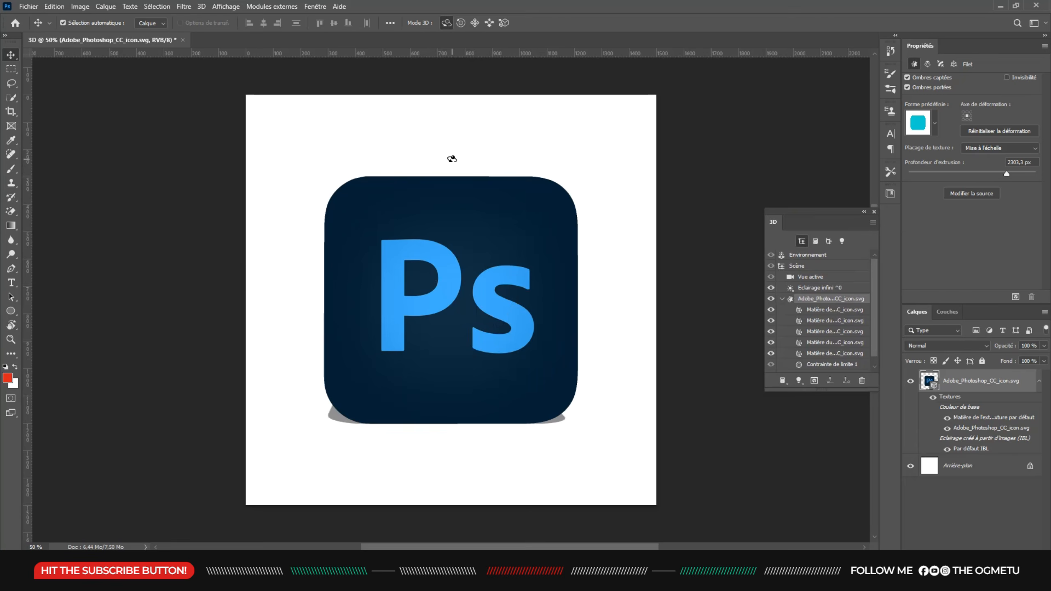
Rotate the extruded icon to expose its left side and turn off its cast shadows.
drag(449, 293, 413, 265)
drag(433, 348, 496, 314)
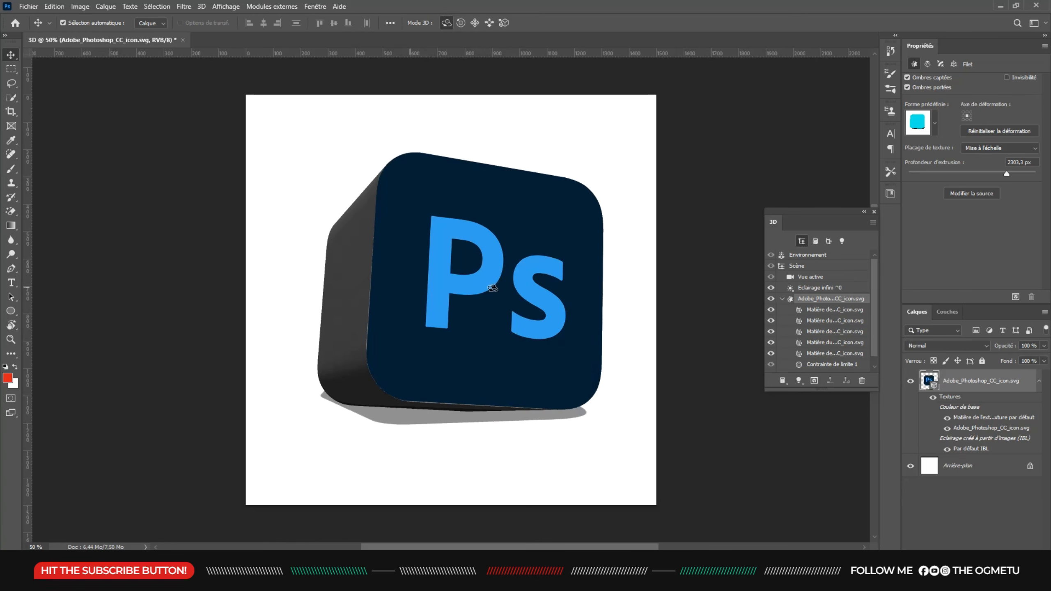
click(907, 87)
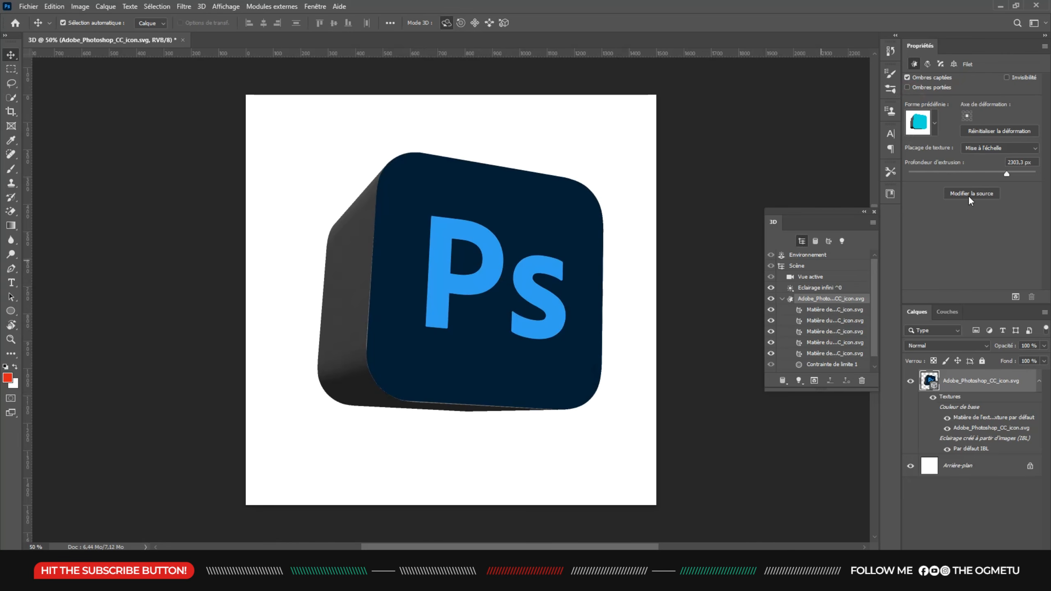
drag(481, 276, 321, 284)
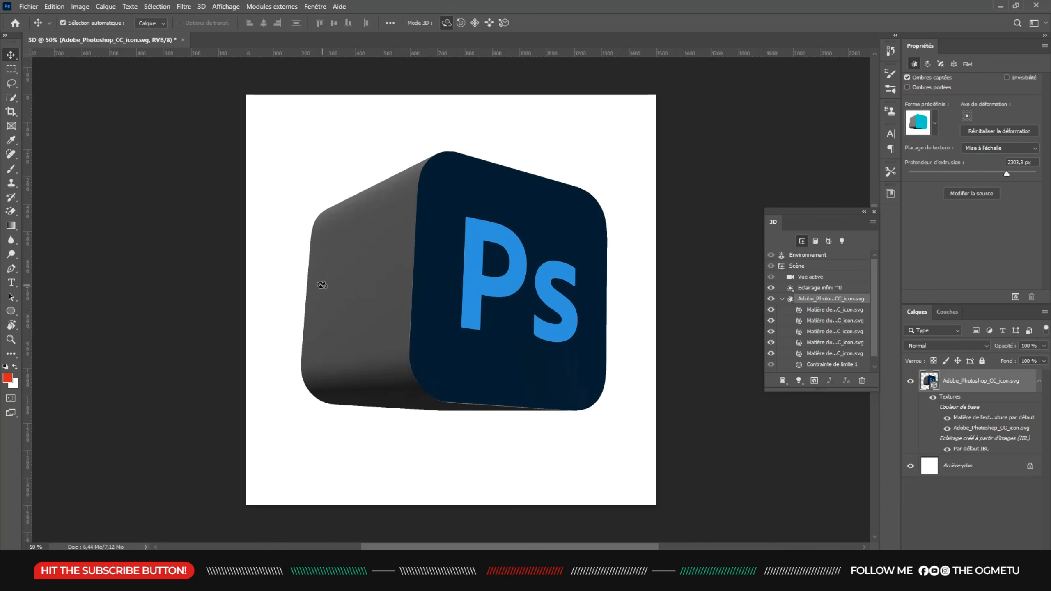
Set the extrusion depth to about 613.2 px and tilt the icon to show its left and bottom edges.
mouse_move(1004, 173)
mouse_down()
mouse_move(974, 174)
mouse_move(984, 174)
mouse_up()
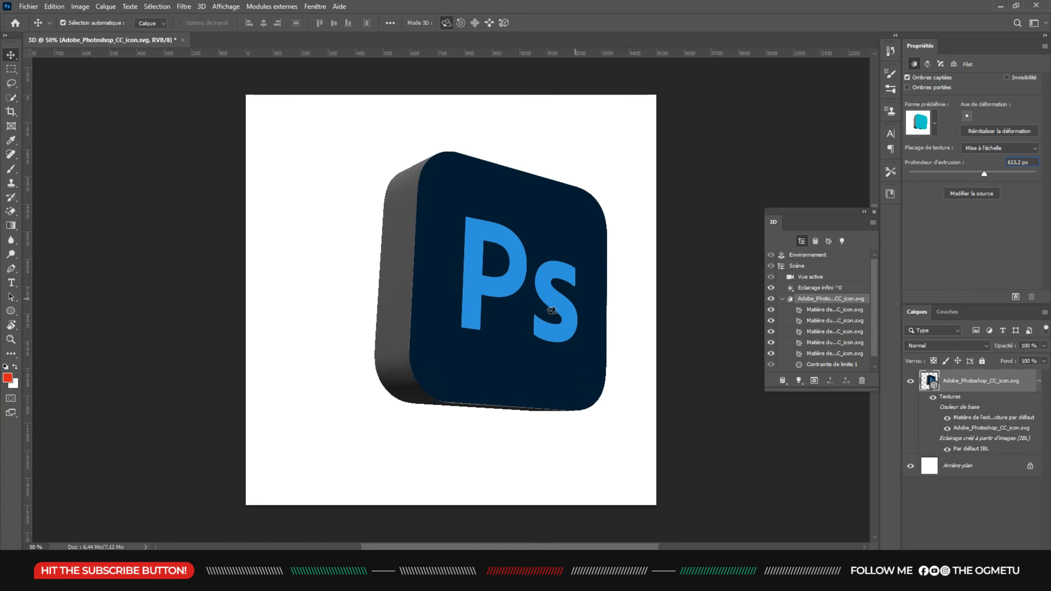
drag(604, 226, 523, 282)
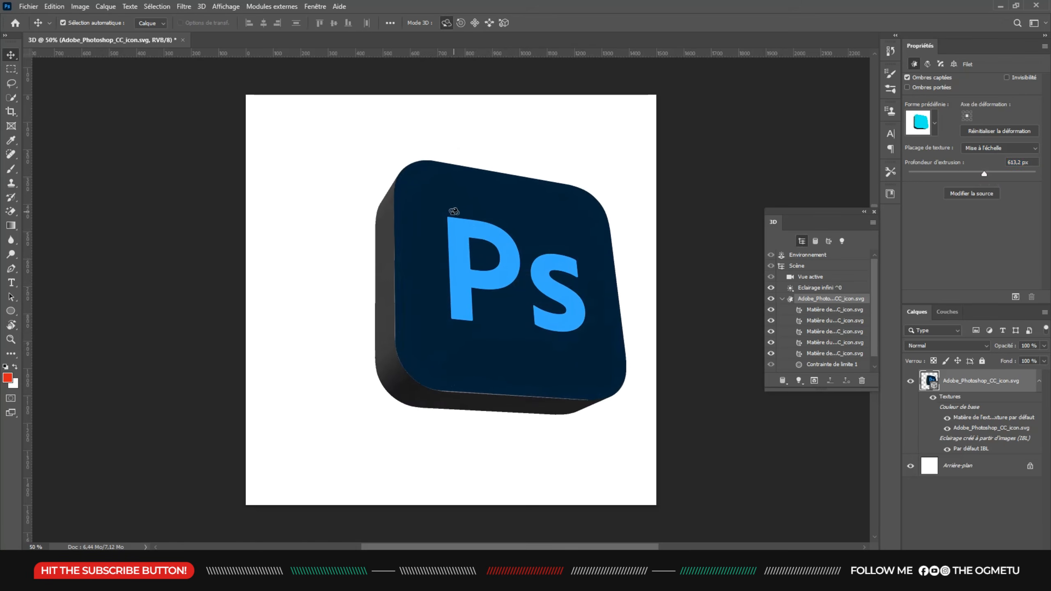
drag(493, 233, 478, 208)
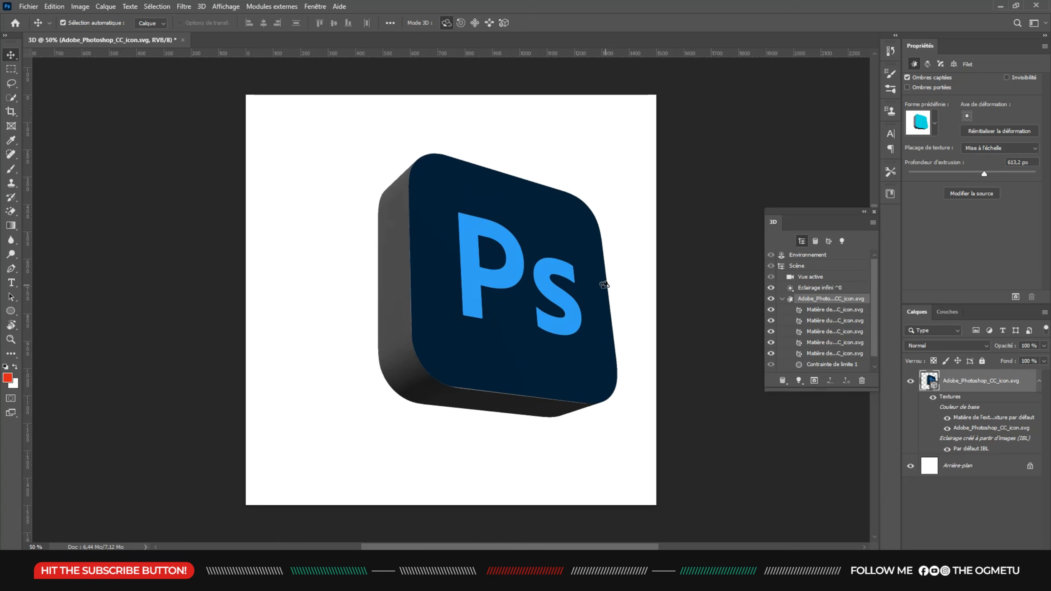
Collapse the floating 3D panel and convert the 3D icon layer to a smart object.
click(865, 211)
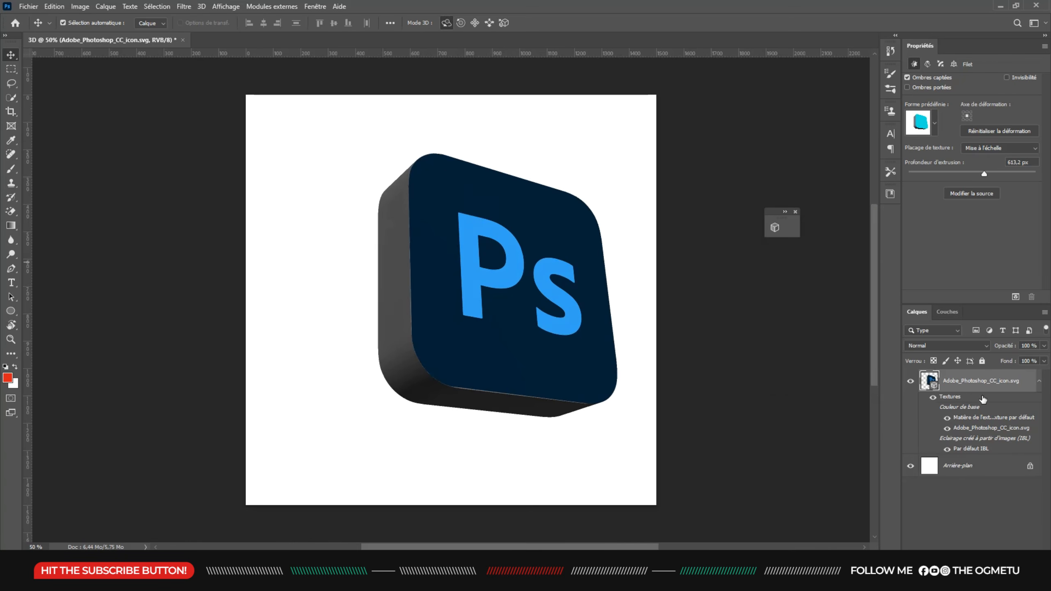
right_click(969, 388)
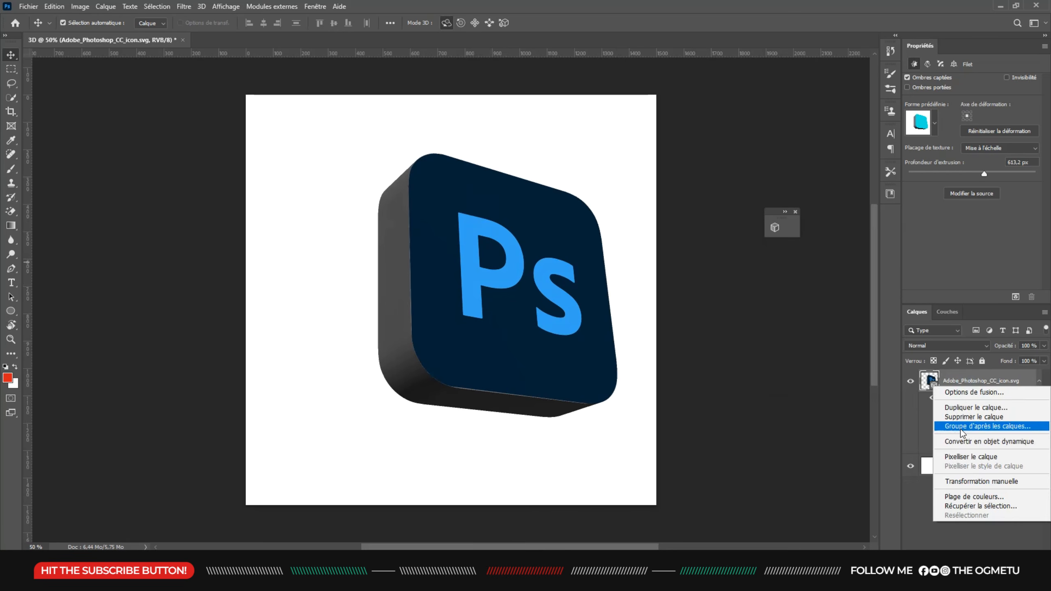
click(966, 441)
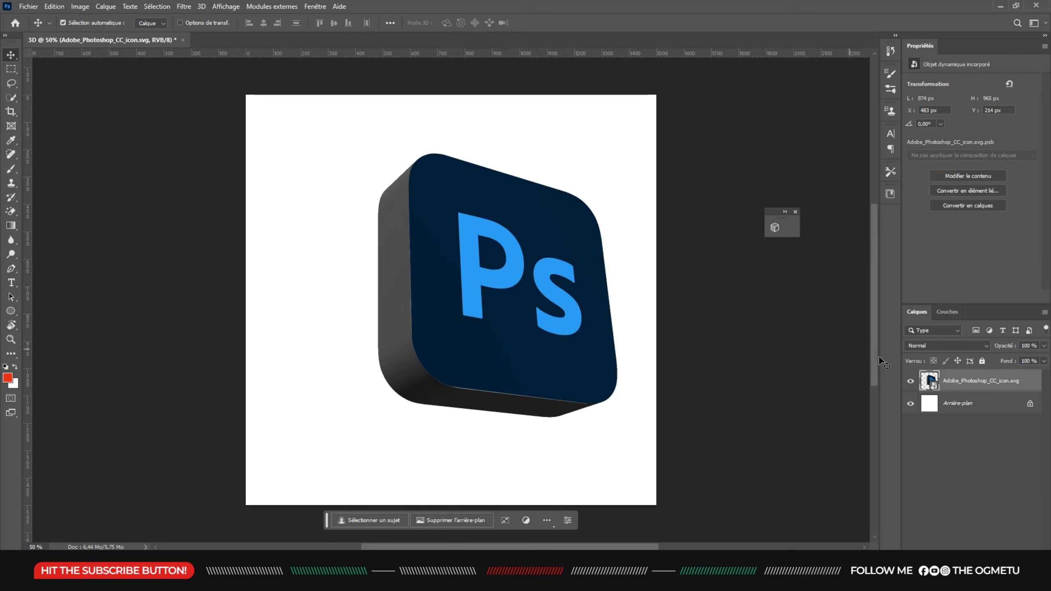
Hide the background layer and move the icon towards the canvas centre, to about X 347 px, Y 268 px.
click(911, 408)
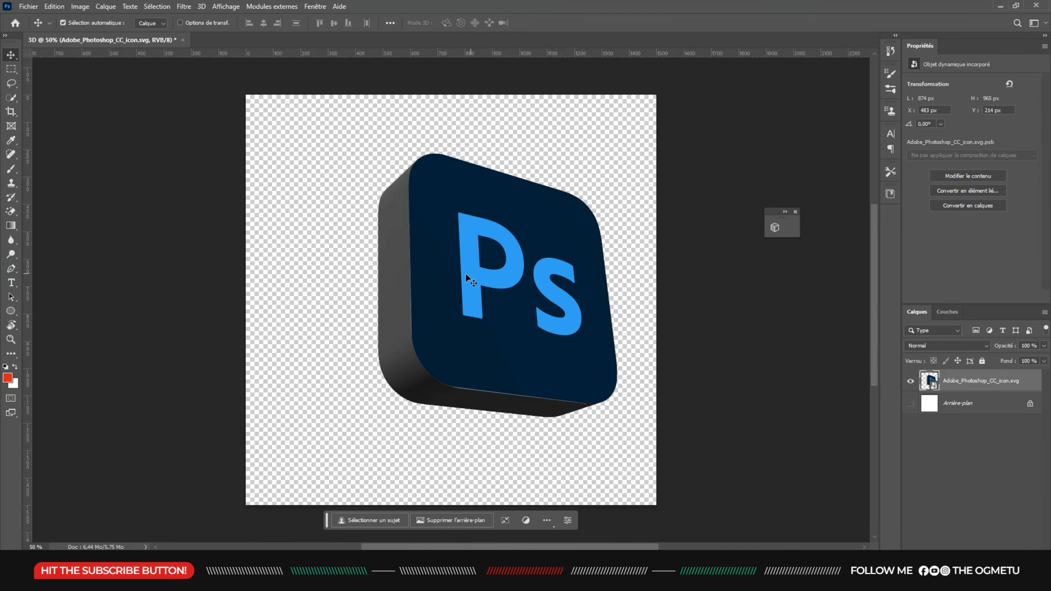
drag(458, 282, 433, 283)
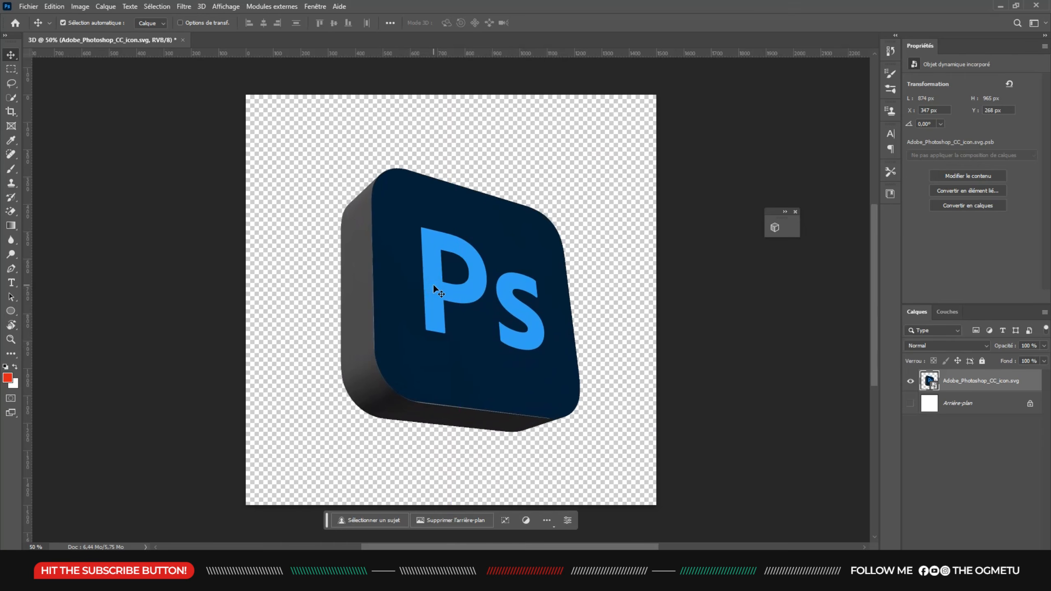